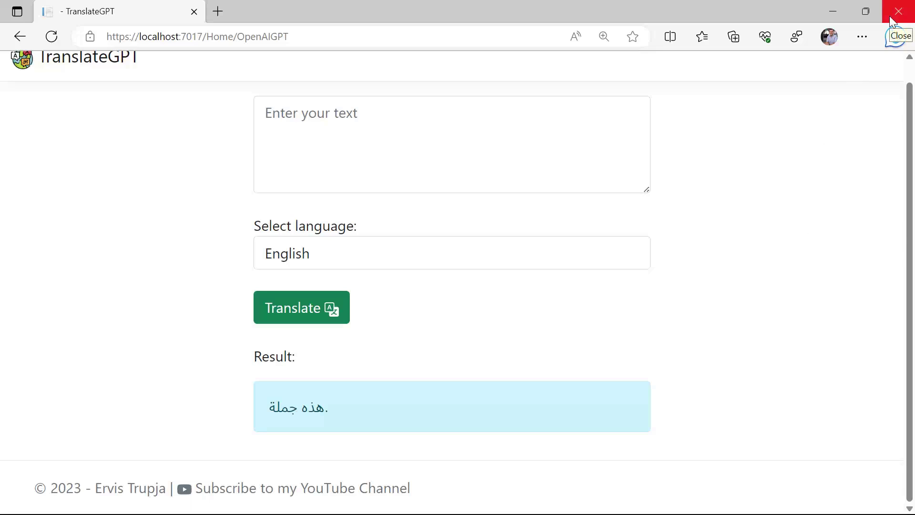
Close the TranslateGPT browser app, stop debugging, and choose Git as source control
{"action": "left_click", "coordinate": [890, 16]}
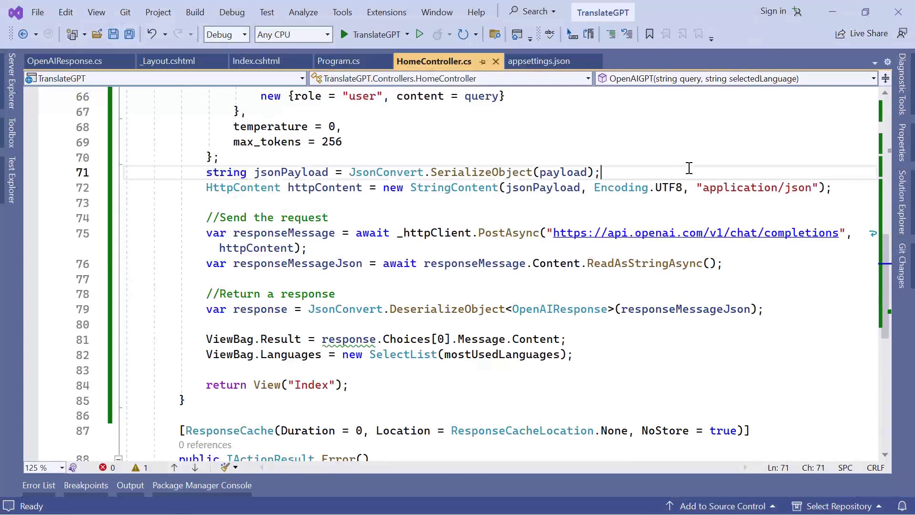
{"action": "left_click", "coordinate": [801, 143]}
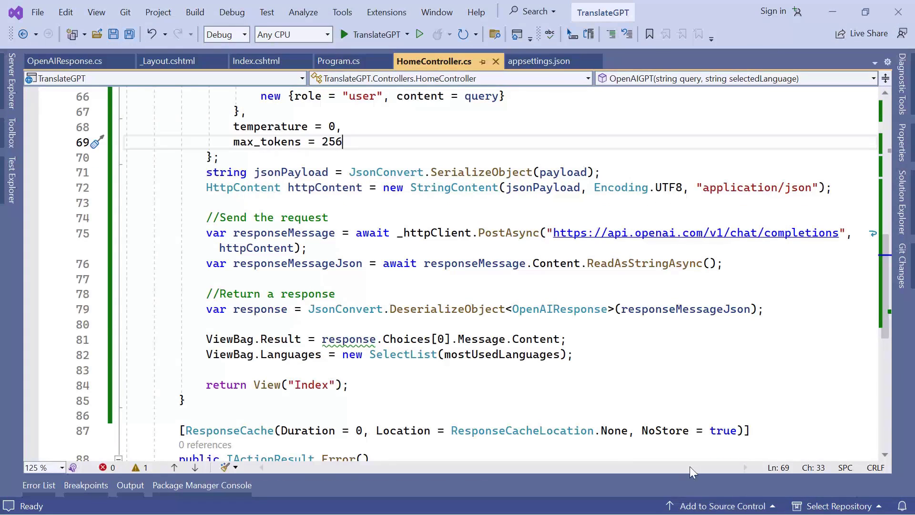
{"action": "left_click", "coordinate": [711, 506]}
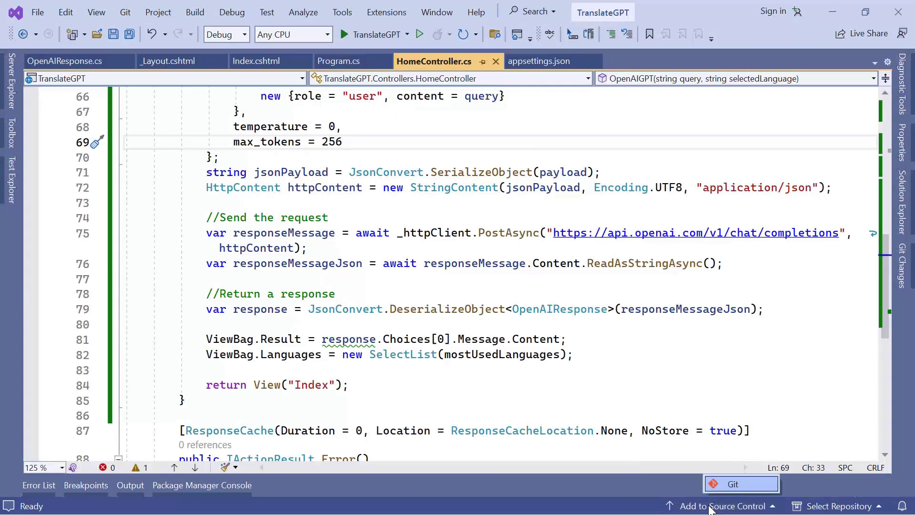
{"action": "left_click", "coordinate": [730, 491]}
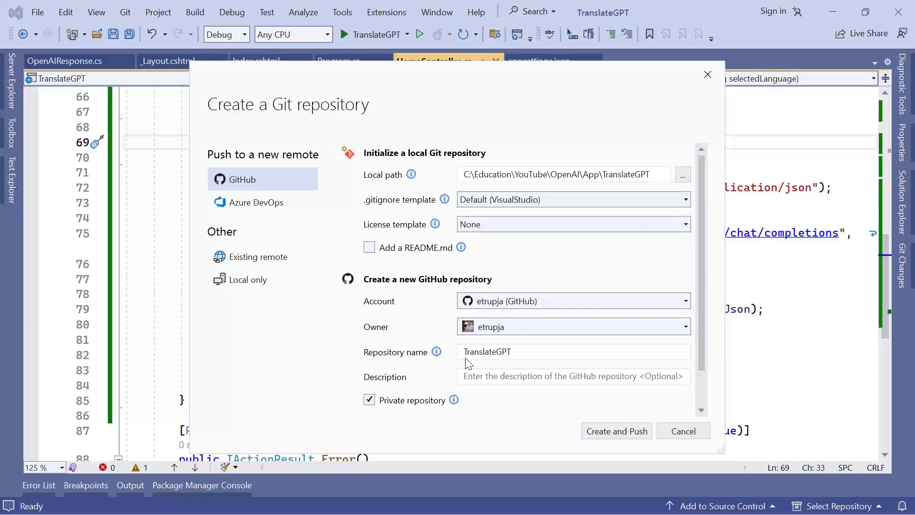
Give the TranslateGPT repository a tutorial description, make it public, then create and push it
{"action": "left_click", "coordinate": [507, 379]}
{"action": "type", "text": "Tihhs"}
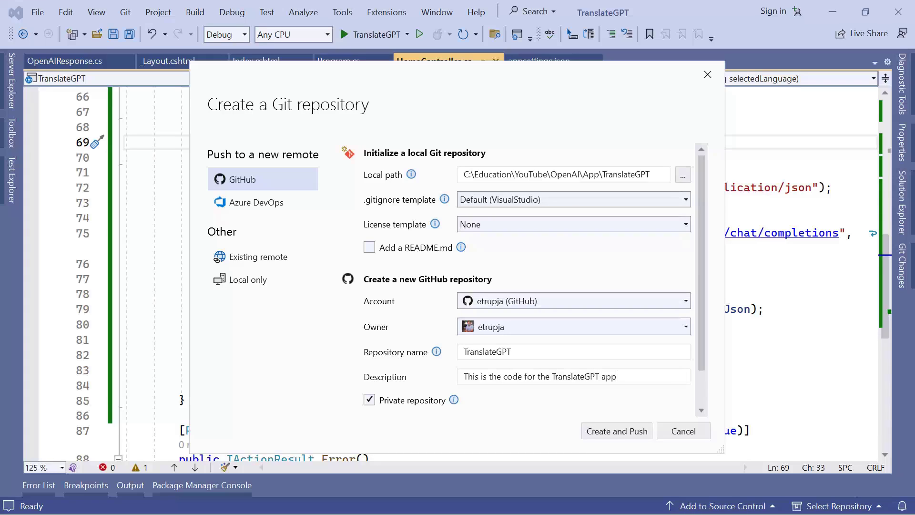
{"action": "type", "text": "lication tutorial"}
{"action": "left_click", "coordinate": [370, 401]}
{"action": "left_click", "coordinate": [602, 434]}
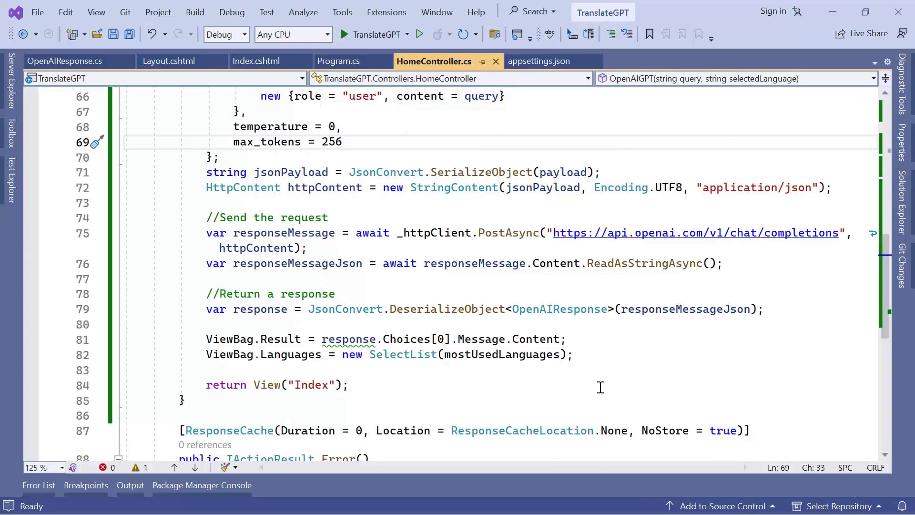
{"action": "left_click", "coordinate": [610, 330]}
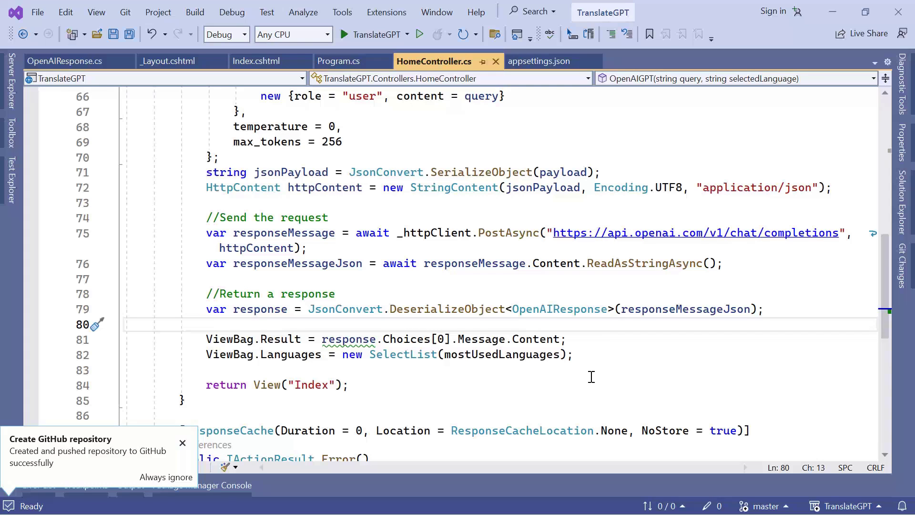
Go to the github.com/etrupja profile page in Edge
{"action": "left_click", "coordinate": [423, 43]}
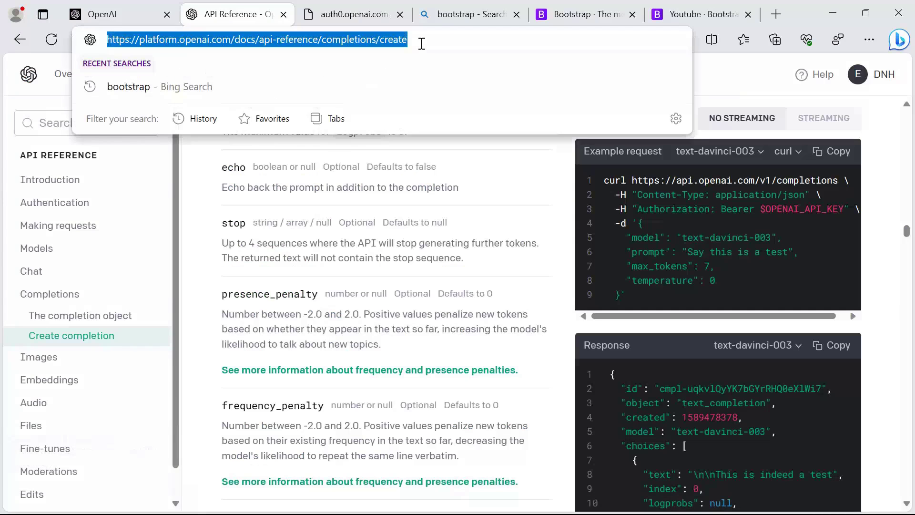
{"action": "type", "text": "githu"}
{"action": "key", "text": "BackSpace"}
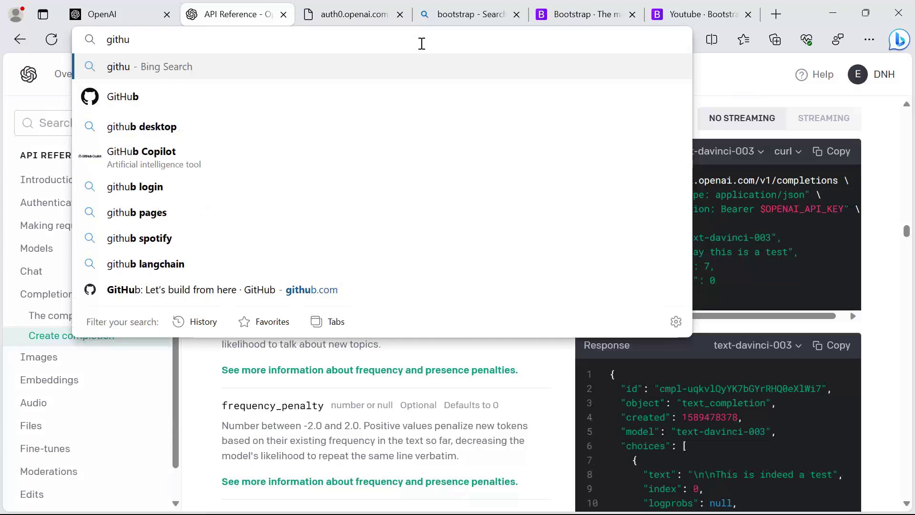
{"action": "type", "text": "b"}
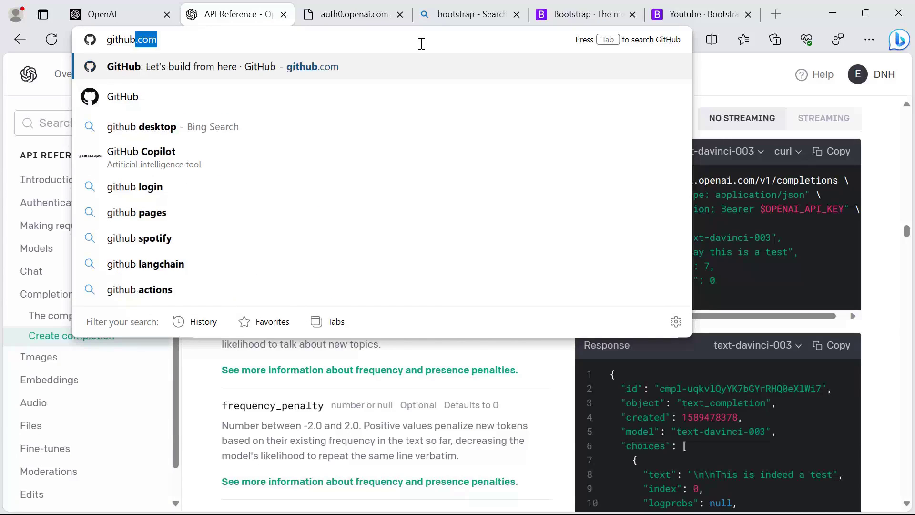
{"action": "type", "text": ".com/etru"}
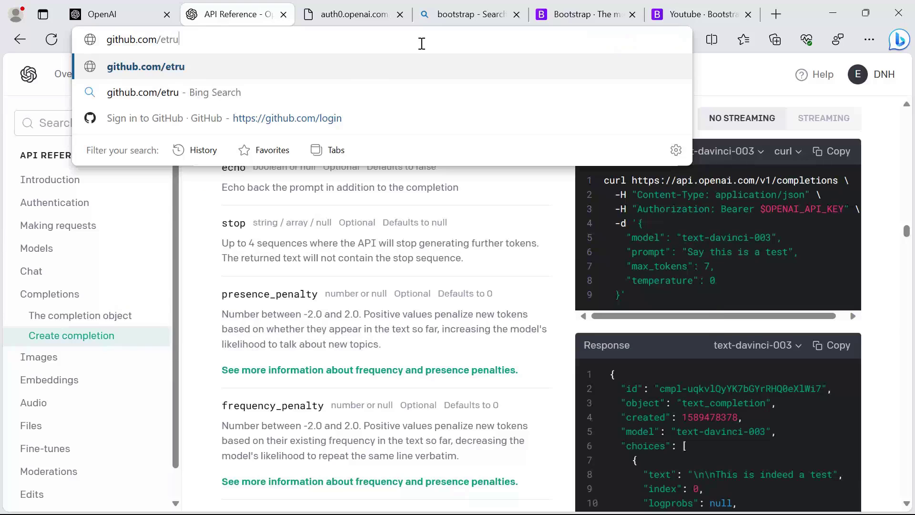
{"action": "type", "text": "pja"}
{"action": "key", "text": "Return"}
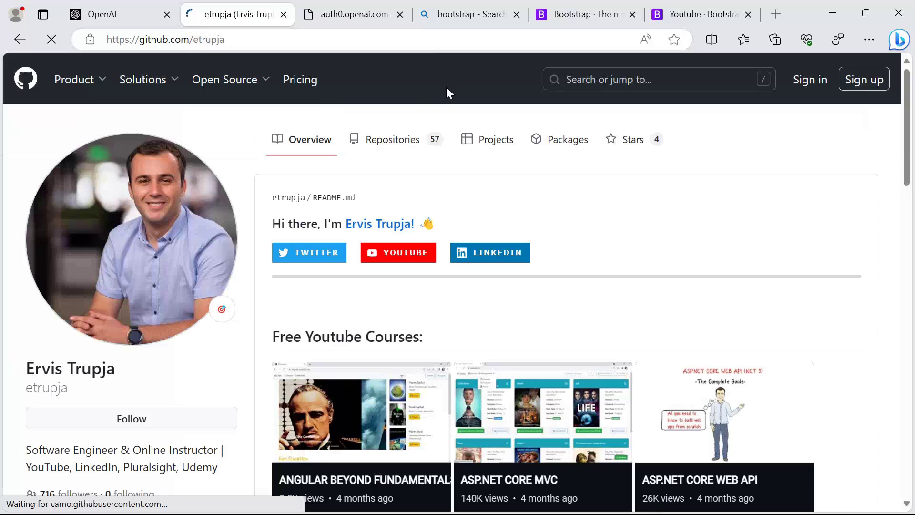
{"action": "left_click", "coordinate": [377, 148]}
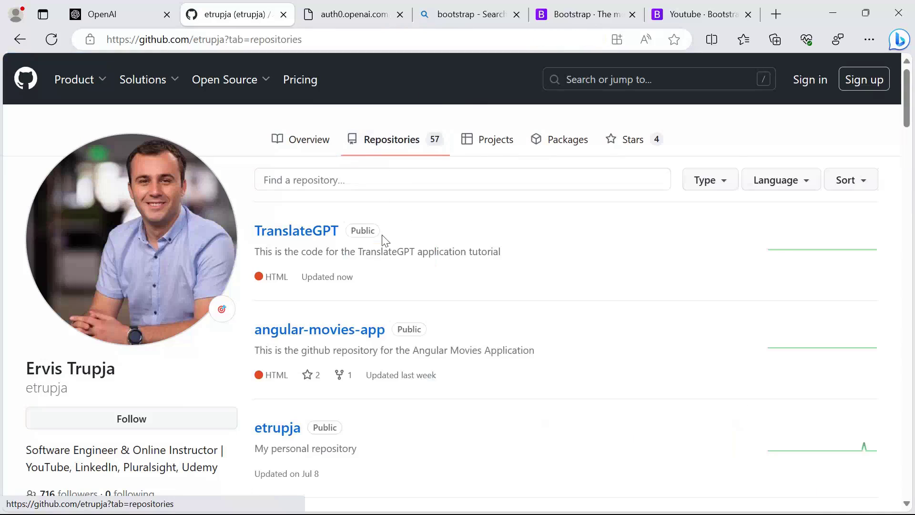
{"action": "left_click", "coordinate": [307, 238]}
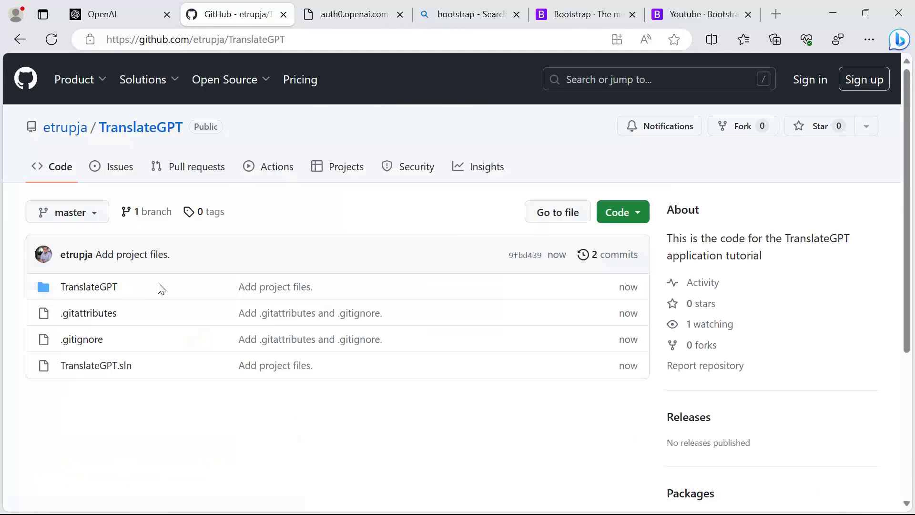
{"action": "left_click", "coordinate": [96, 288]}
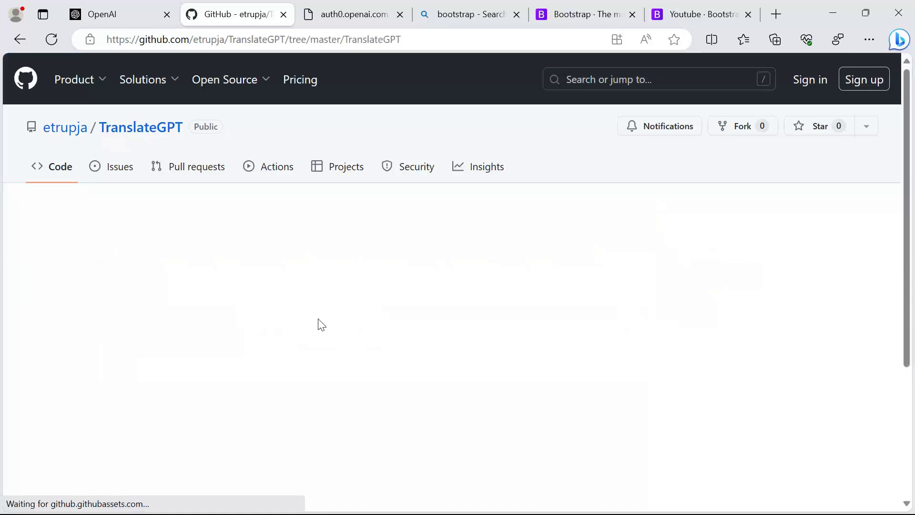
{"action": "scroll", "coordinate": [440, 285], "scroll_direction": "down", "scroll_amount": 1}
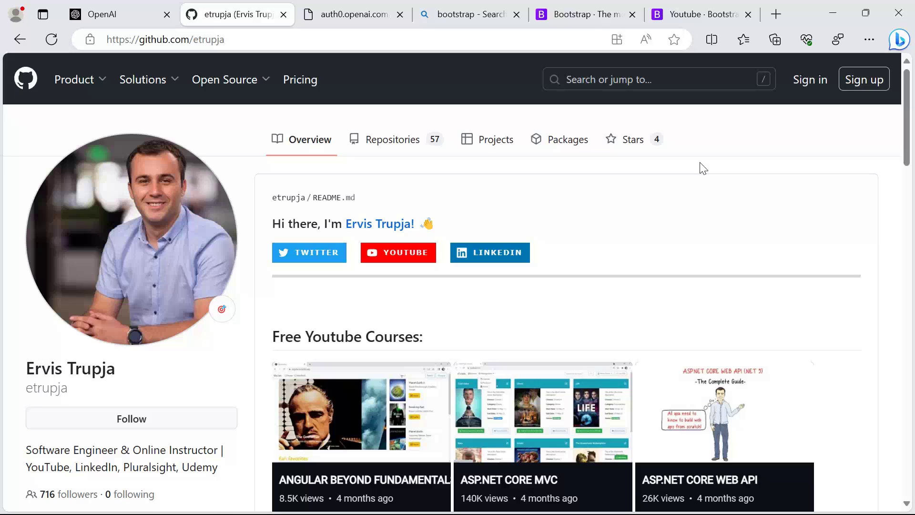